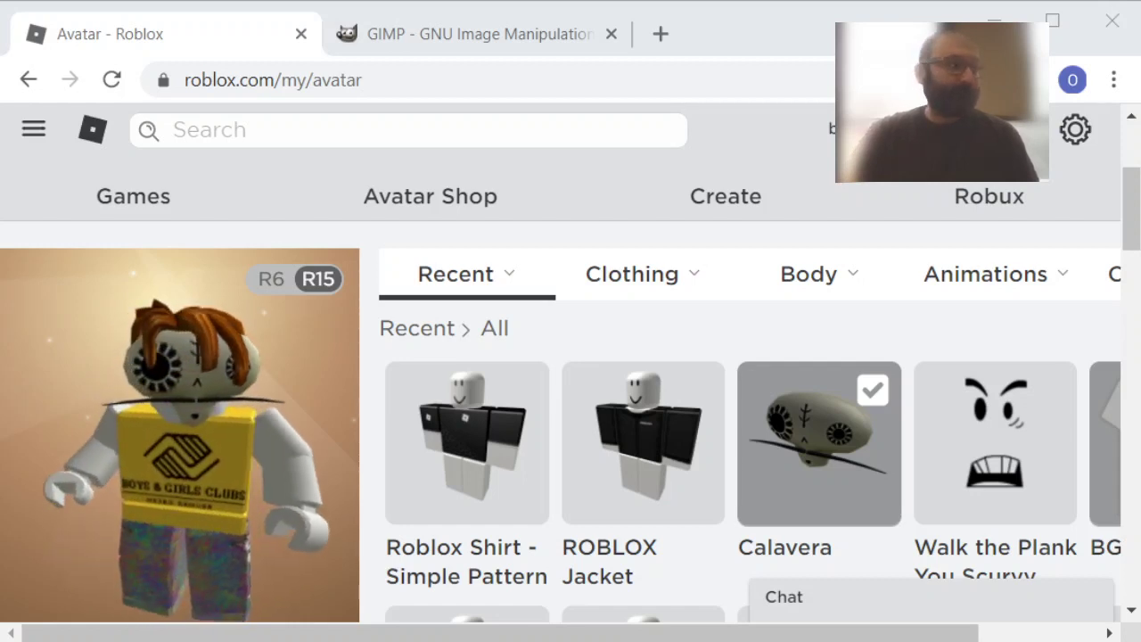
Switch from the Roblox avatar page to GIMP, where BGC_Main MD V_Logo.png is open.
key(alt+Tab)
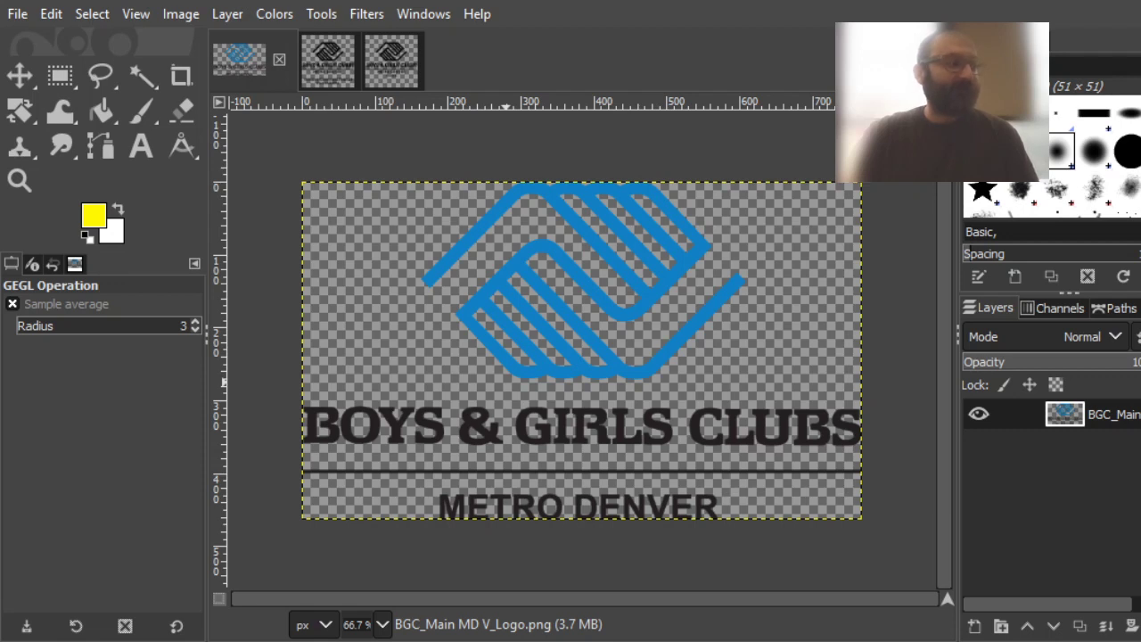
key(alt+Tab)
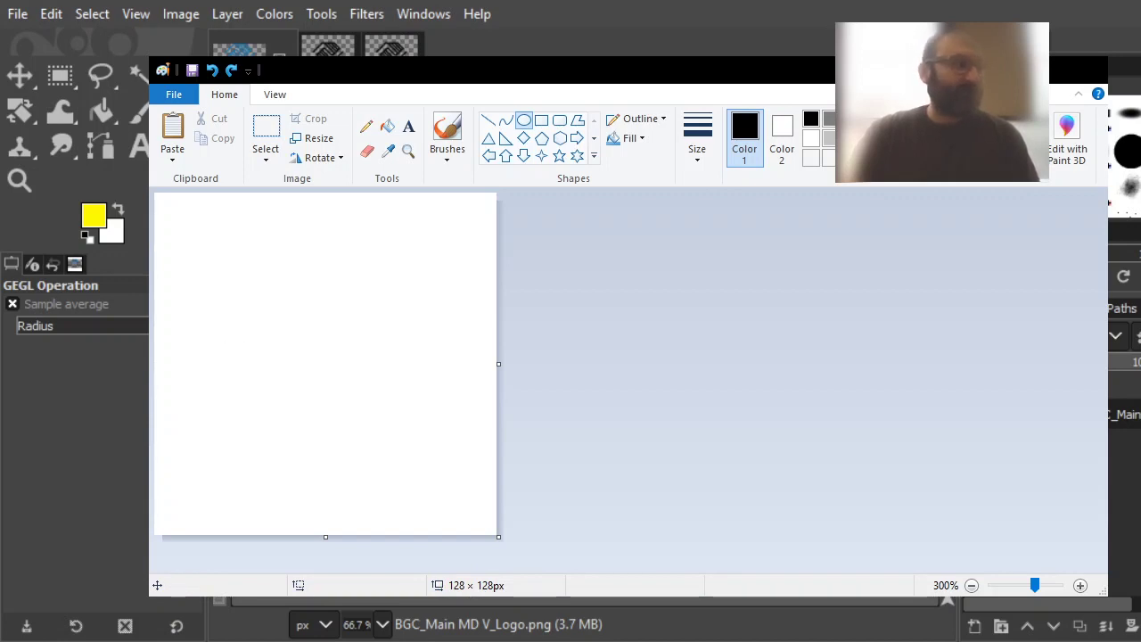
key(alt+Tab)
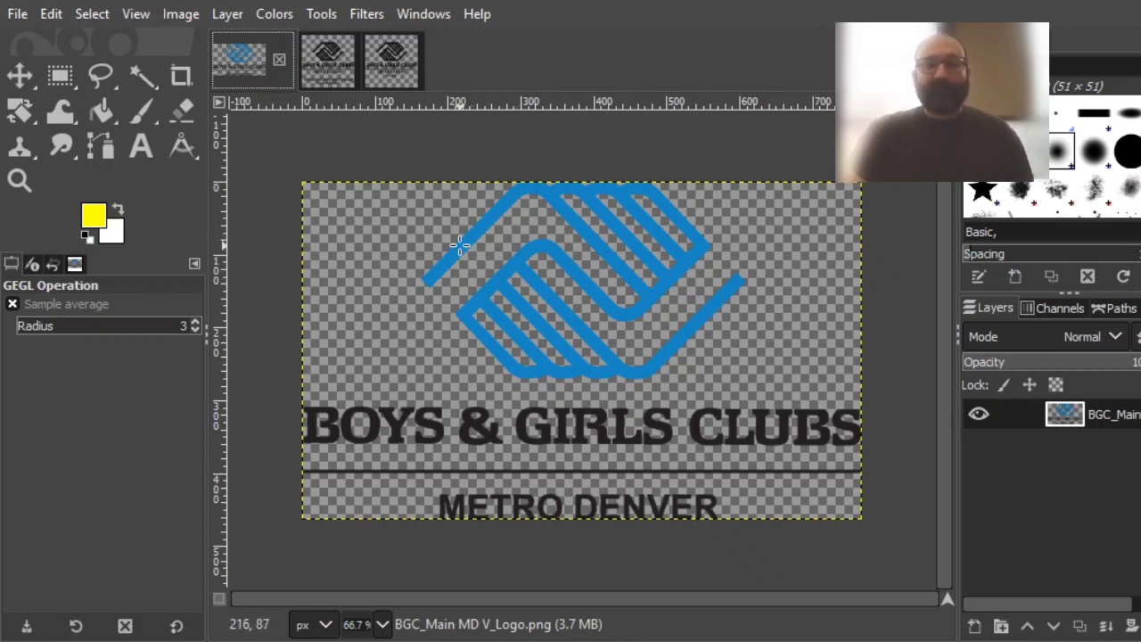
click(326, 63)
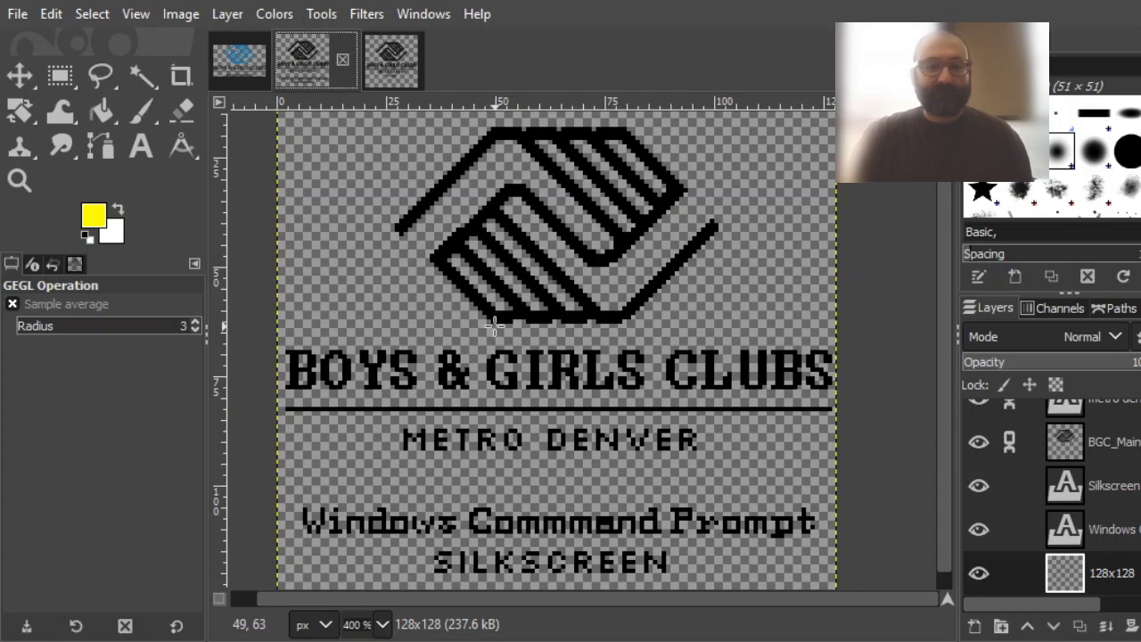
Switch to the 128x128-BGC_Owen MD V_Logo.png image.
click(394, 67)
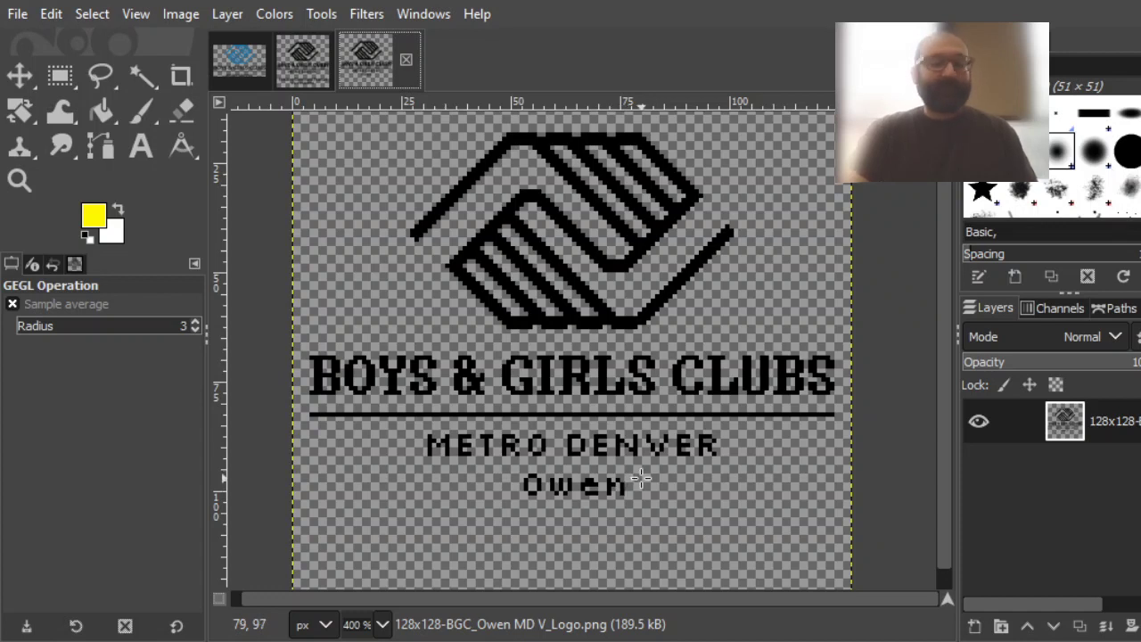
Select the black logo pixels by colour, fill them with yellow, and clear the selection.
click(1072, 430)
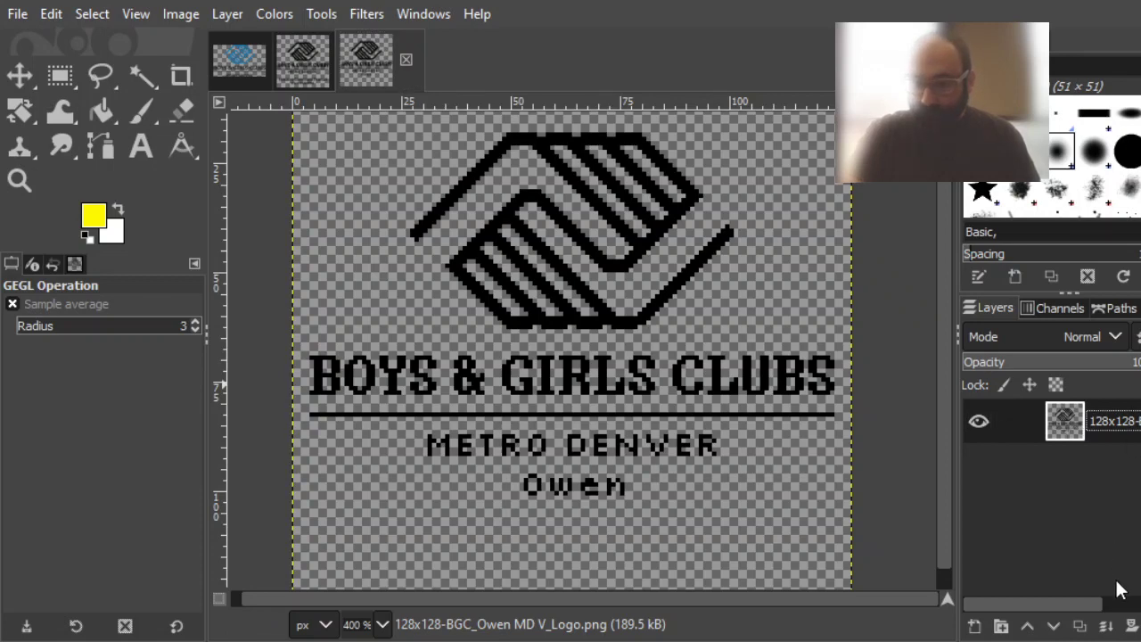
click(469, 297)
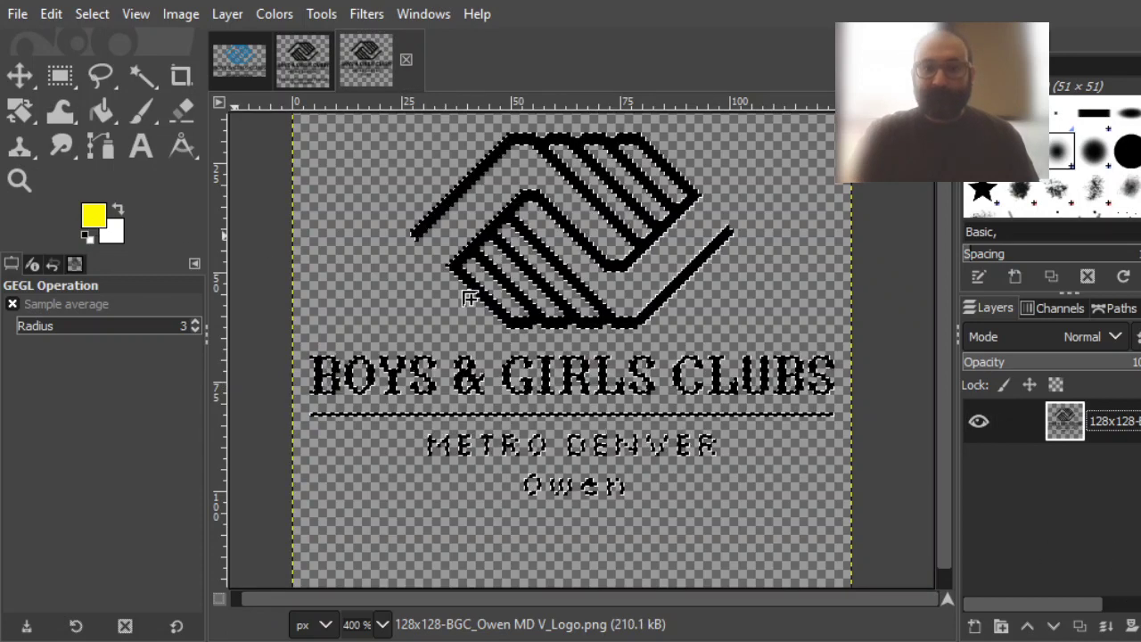
key(ctrl+comma)
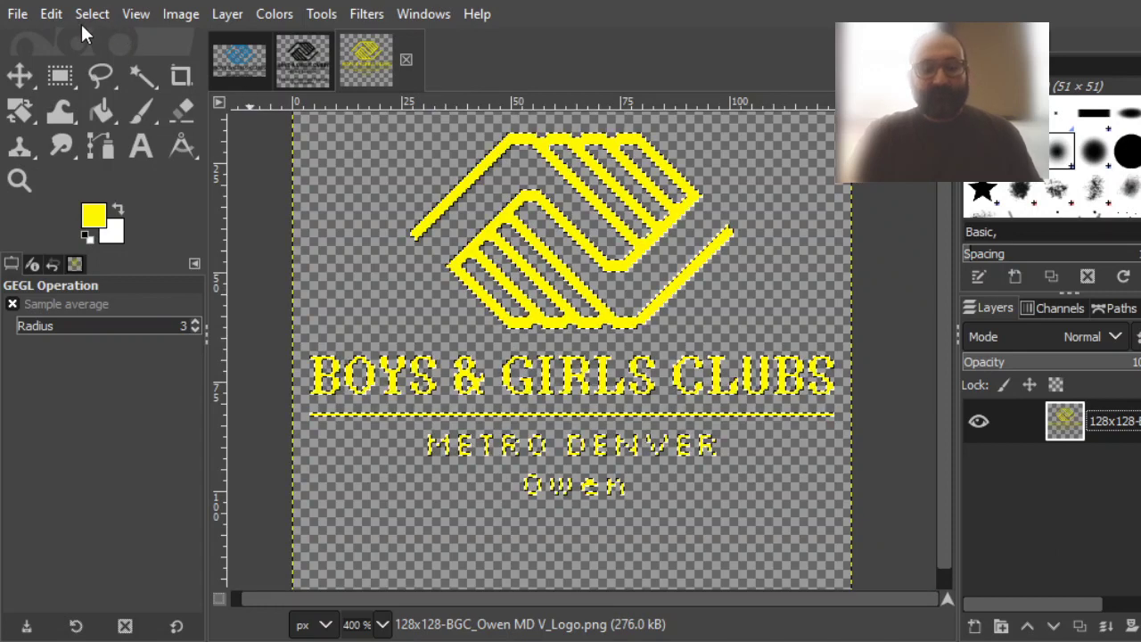
key(ctrl+shift+a)
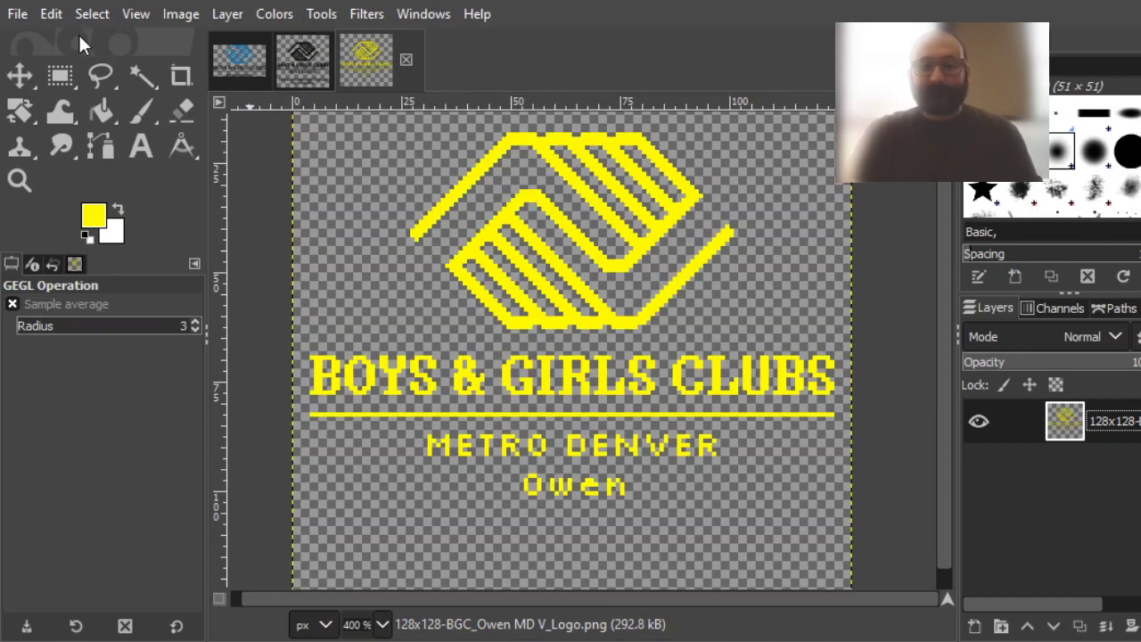
click(20, 16)
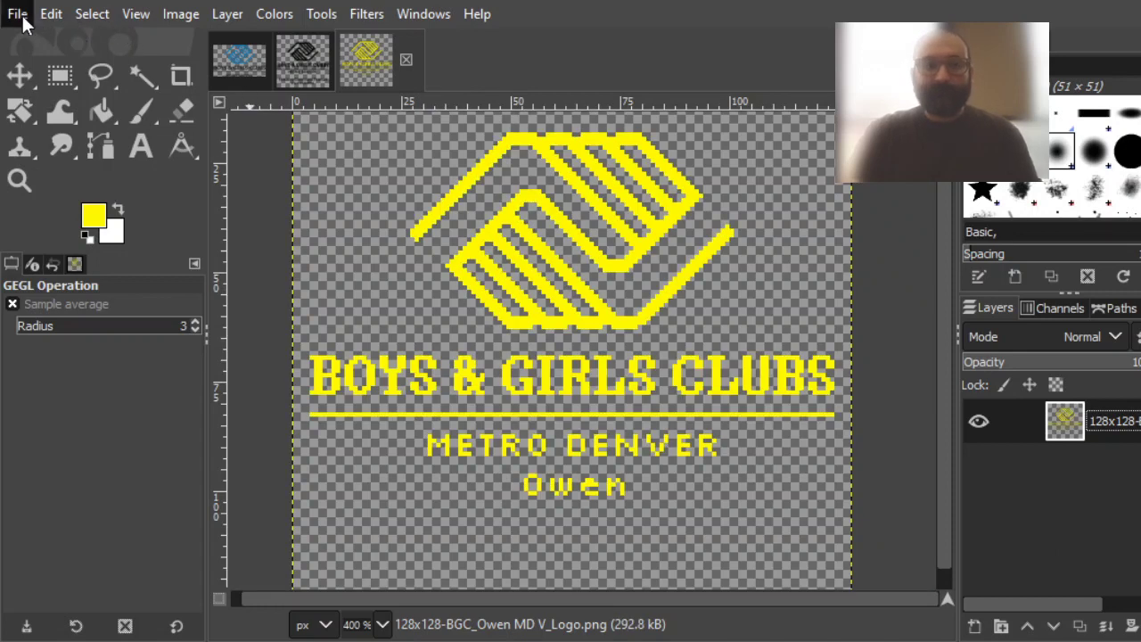
click(96, 350)
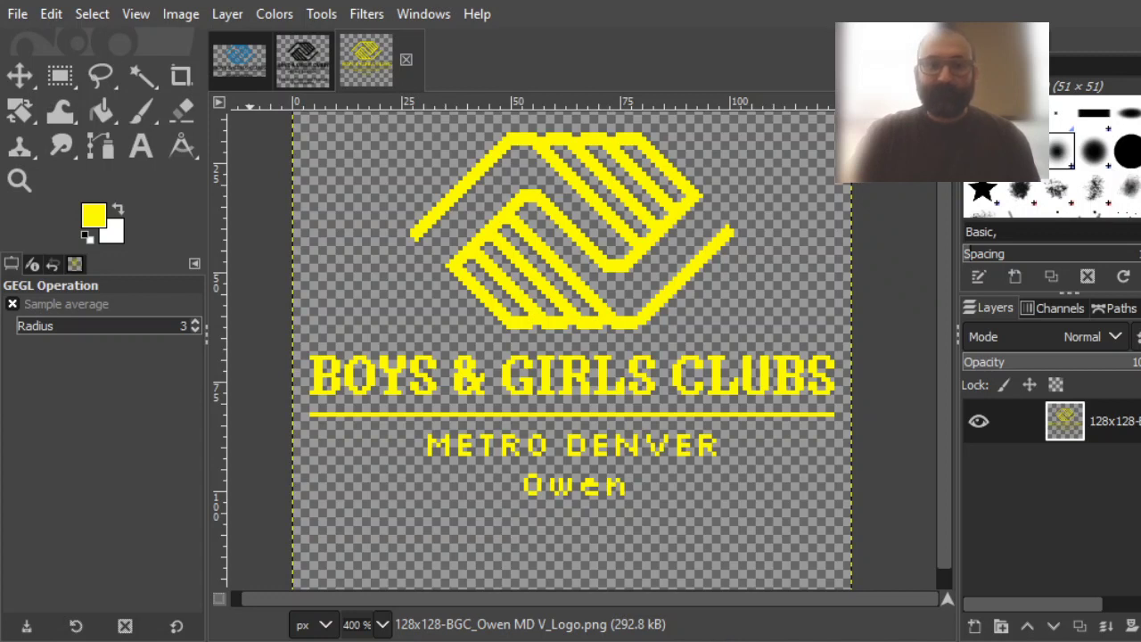
Export the yellow logo as a PNG and return to the Roblox avatar page.
key(ctrl+e)
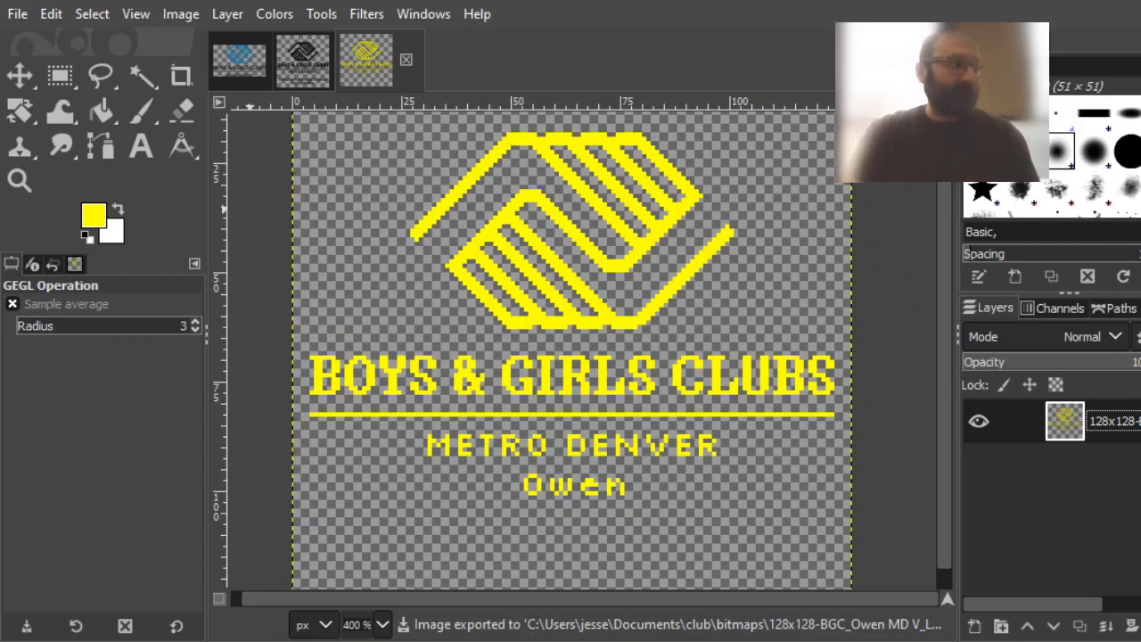
key(alt+Tab)
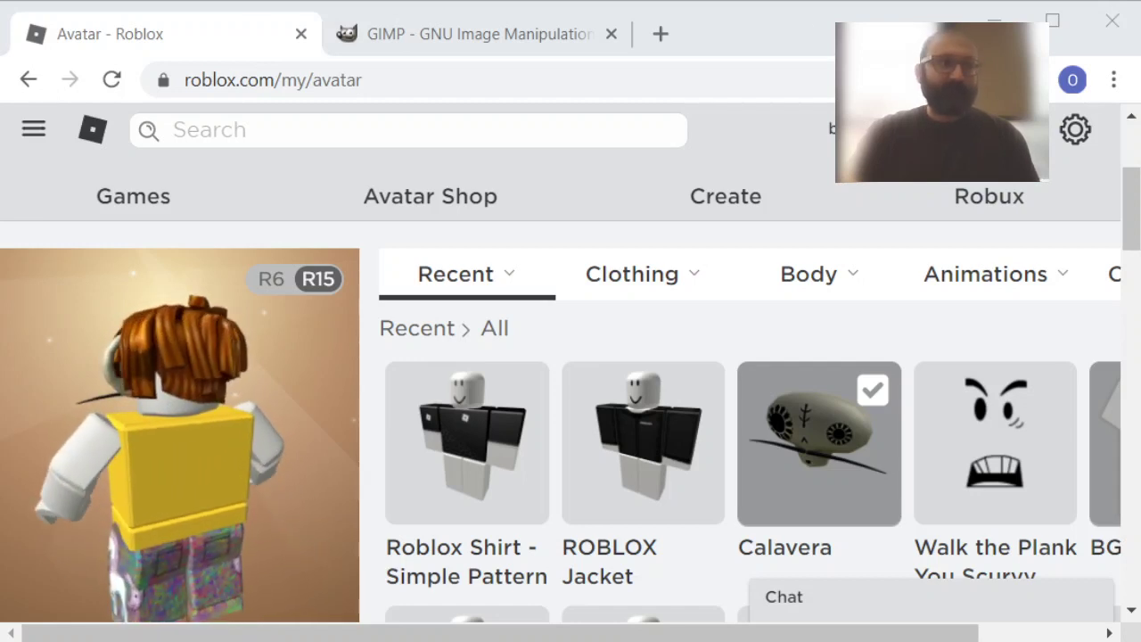
On Roblox Create > T-Shirts, choose 128x128-BGC_Owen MD V_Logo-Yellow.png as the shirt image.
click(754, 203)
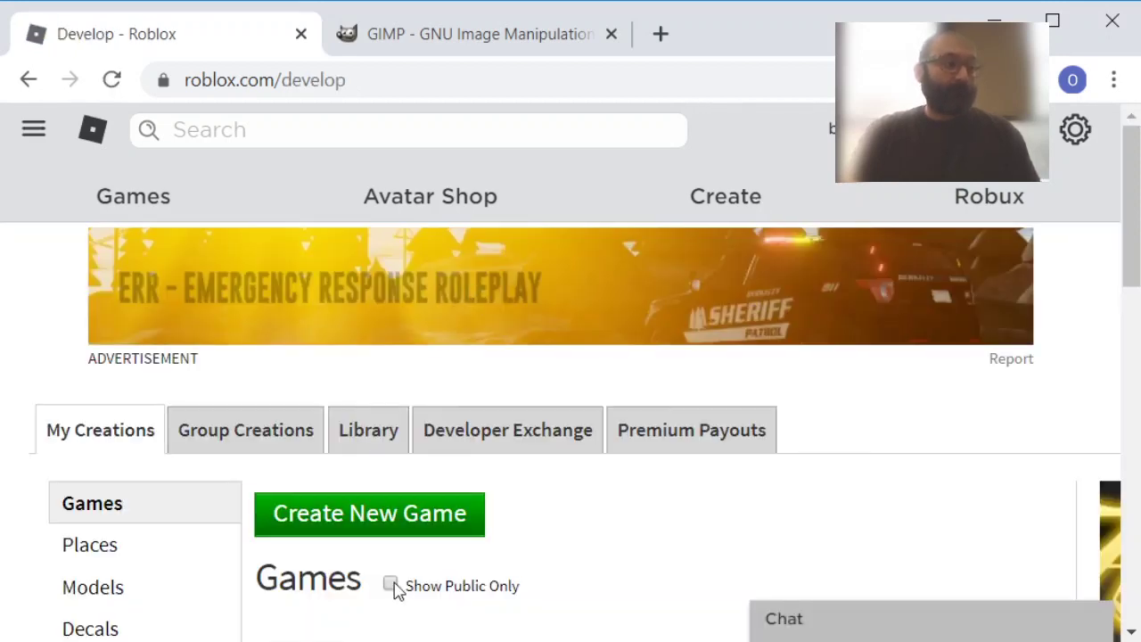
scroll(267, 516, down, 5)
scroll(125, 513, down, 2)
click(131, 490)
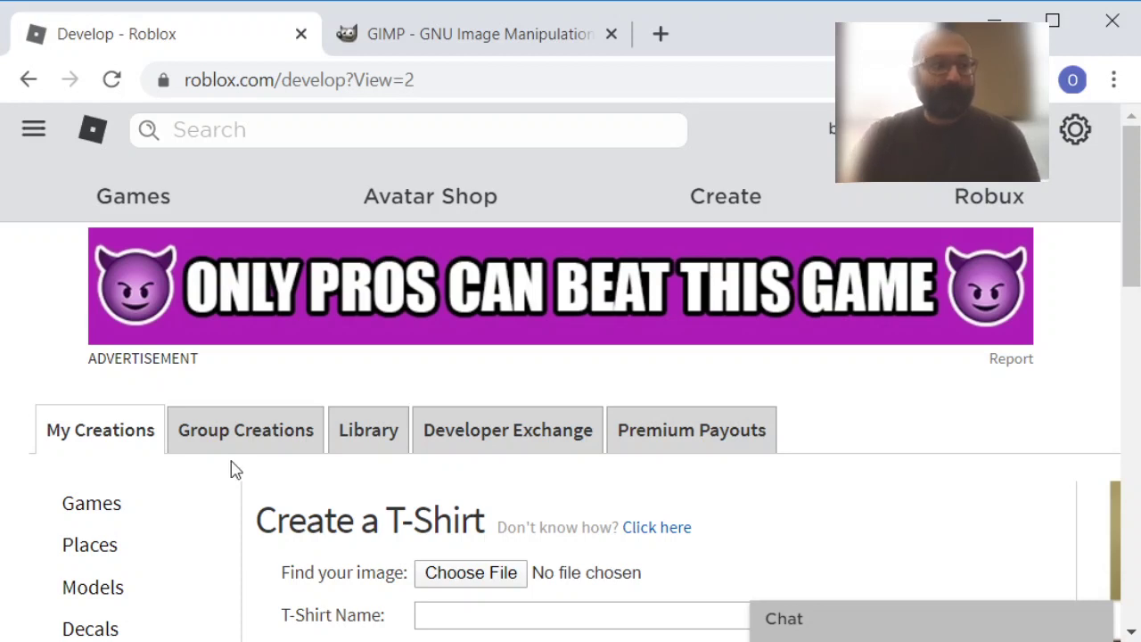
scroll(489, 415, down, 3)
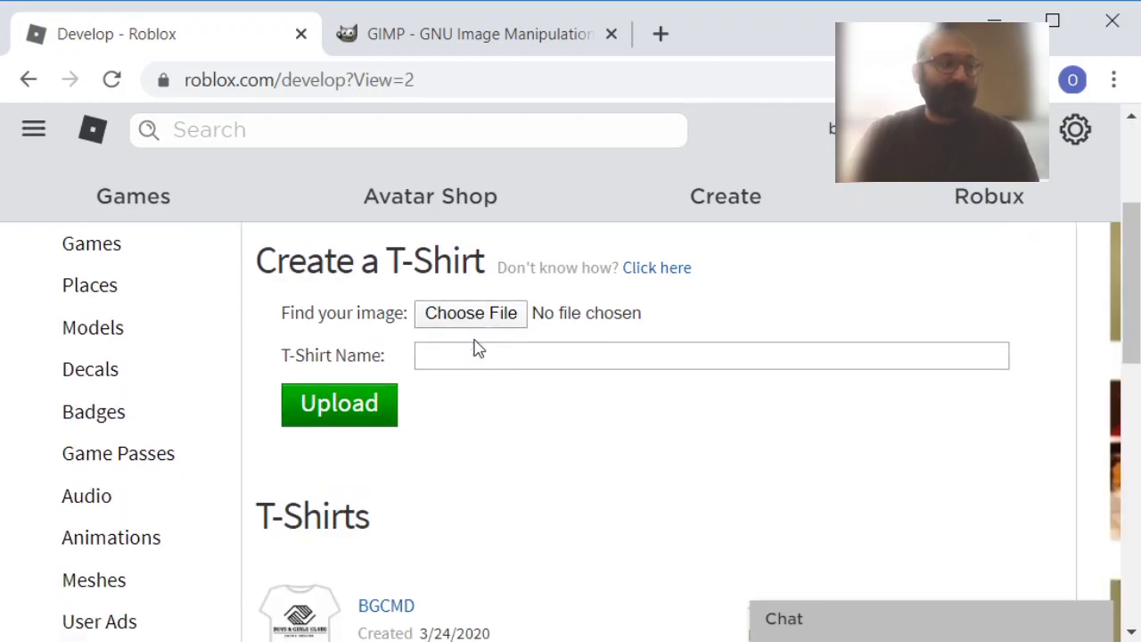
scroll(385, 460, down, 2)
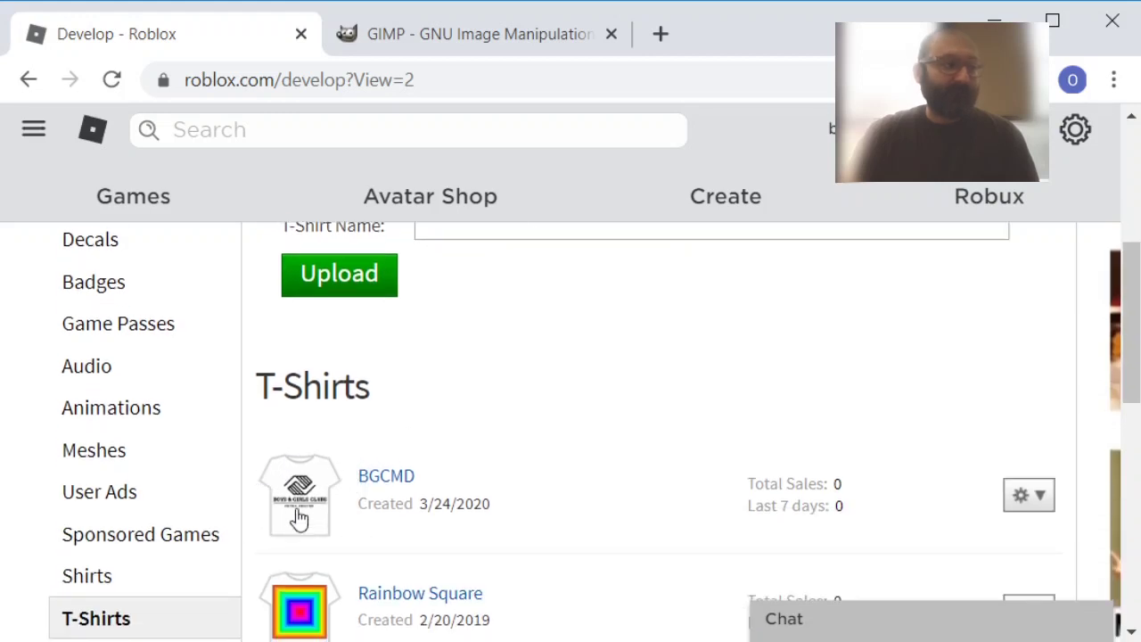
scroll(365, 486, down, 2)
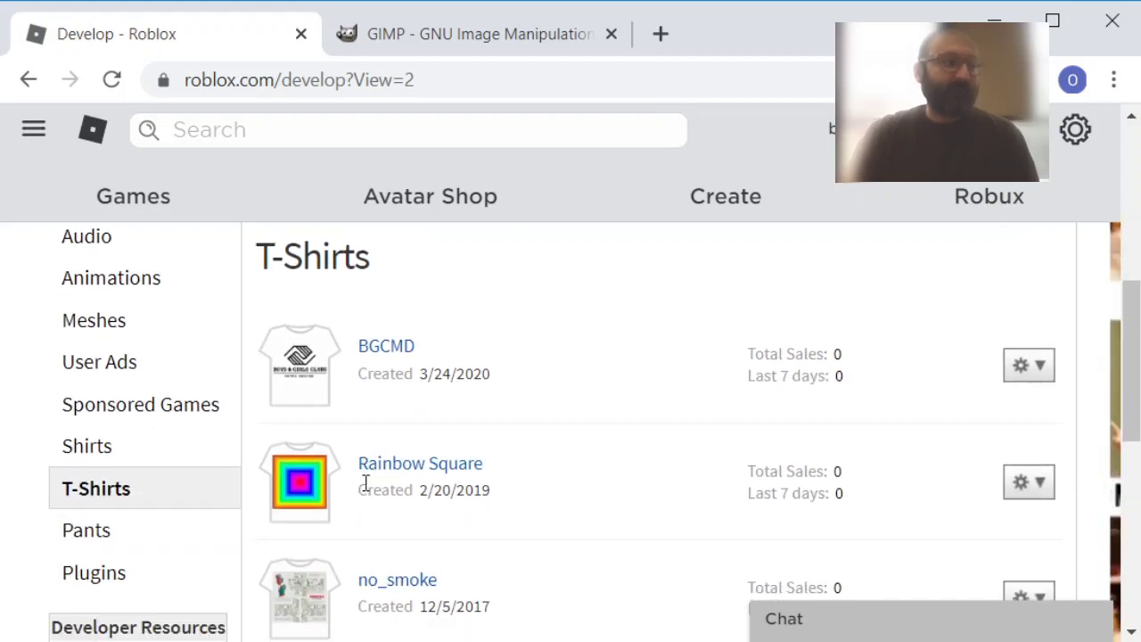
scroll(389, 440, up, 1)
scroll(384, 453, up, 3)
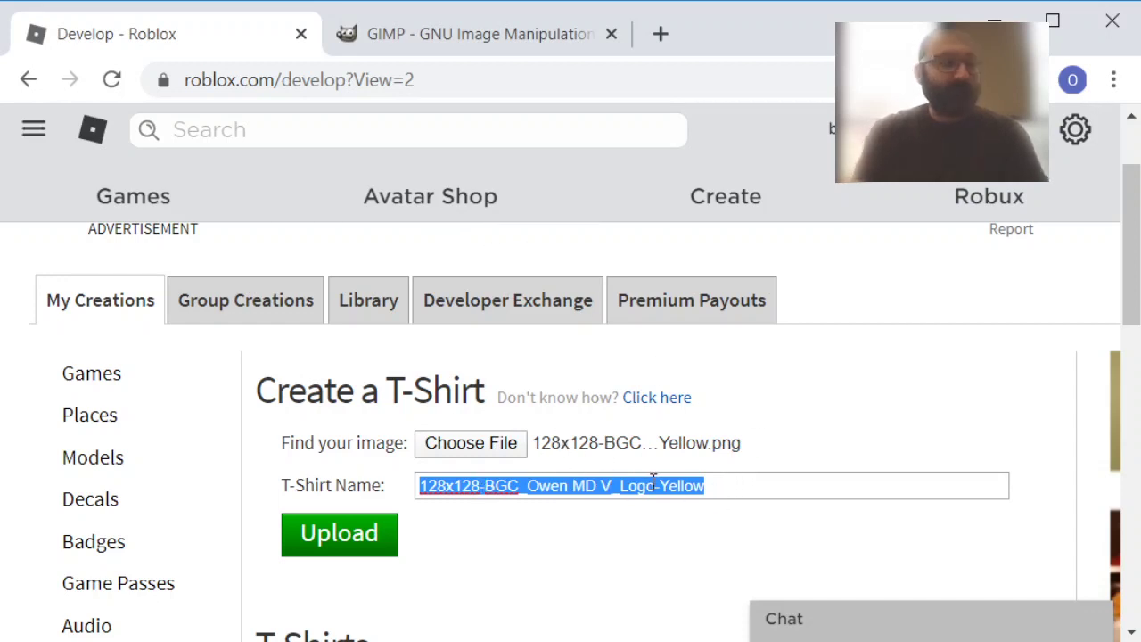
Name the T-shirt 'Yellow Owen Boys & Girls Club', upload it, and go to Avatar.
text(Yellow Owen Boys & Girls Club)
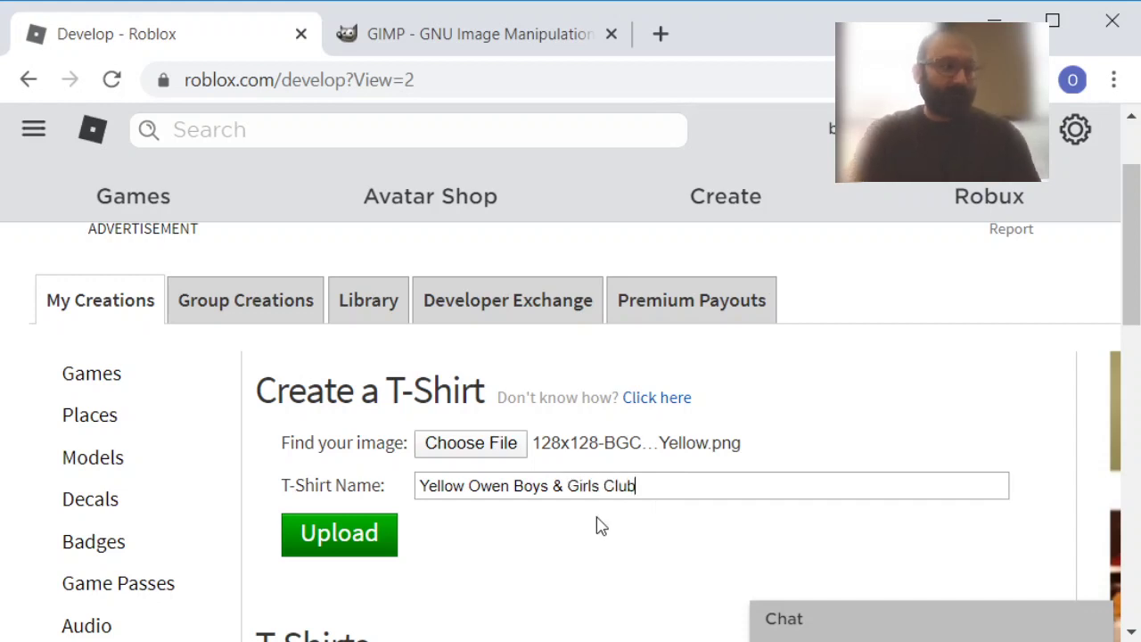
click(369, 553)
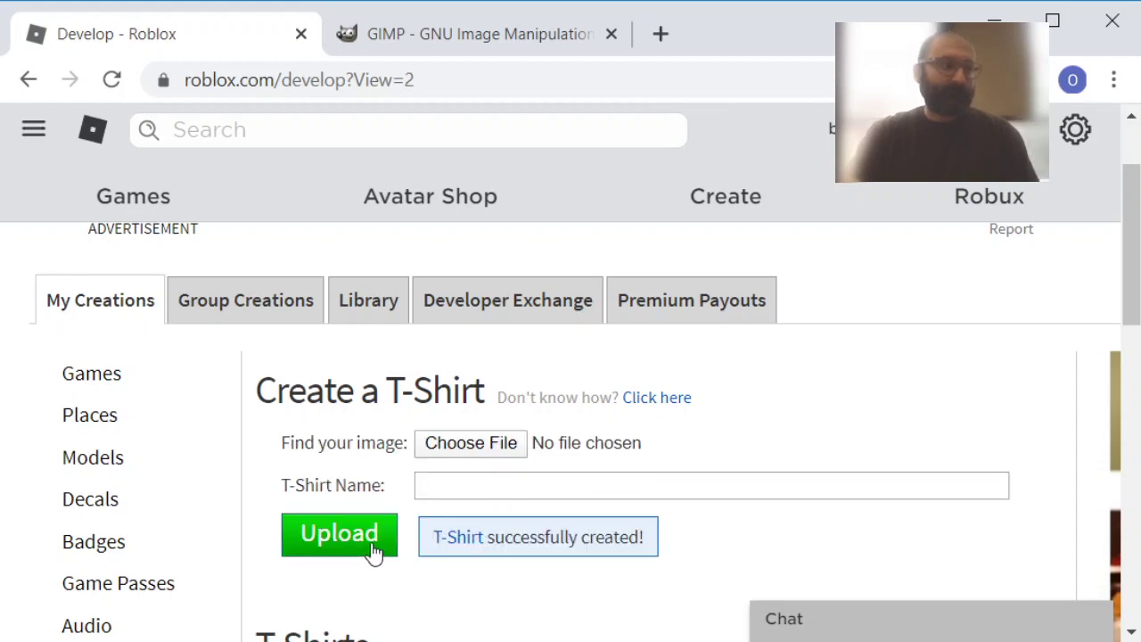
scroll(373, 553, down, 3)
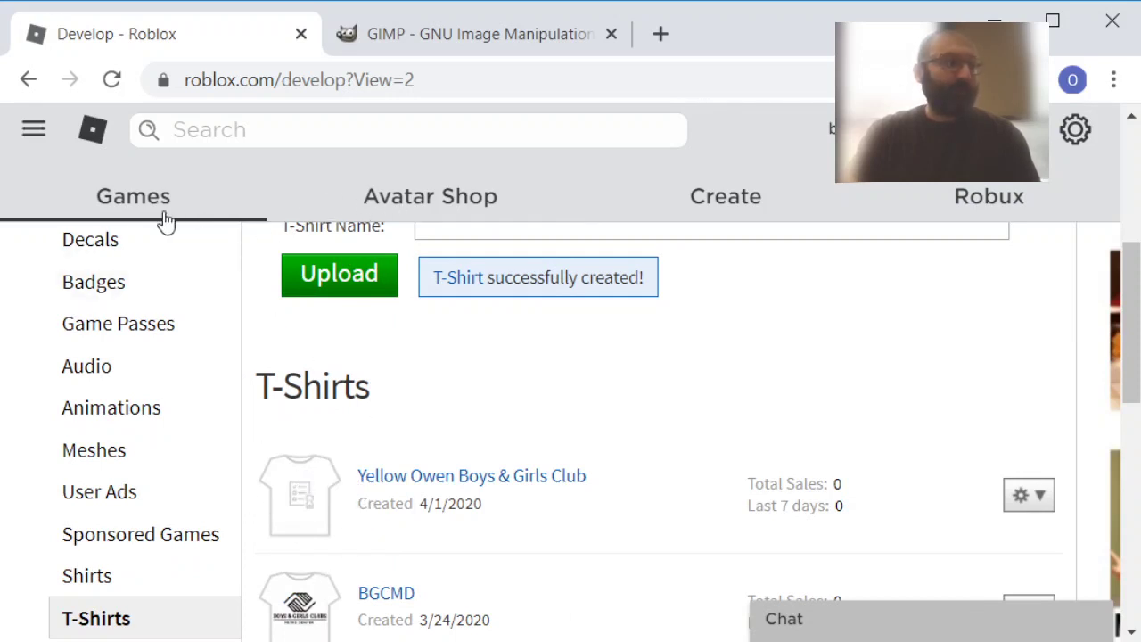
click(42, 134)
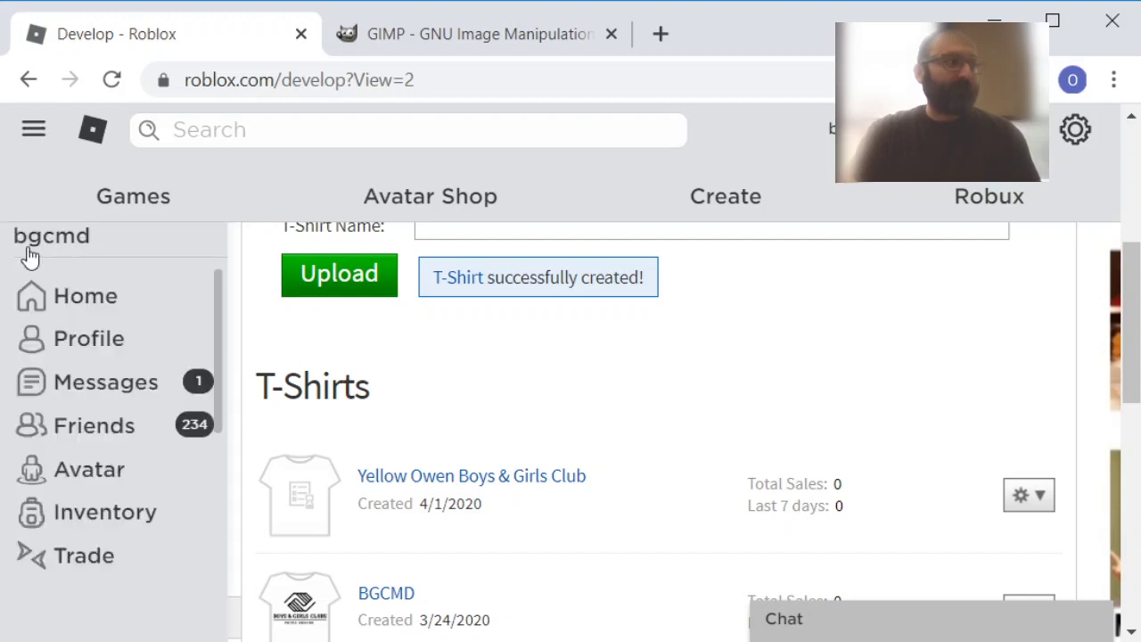
click(65, 465)
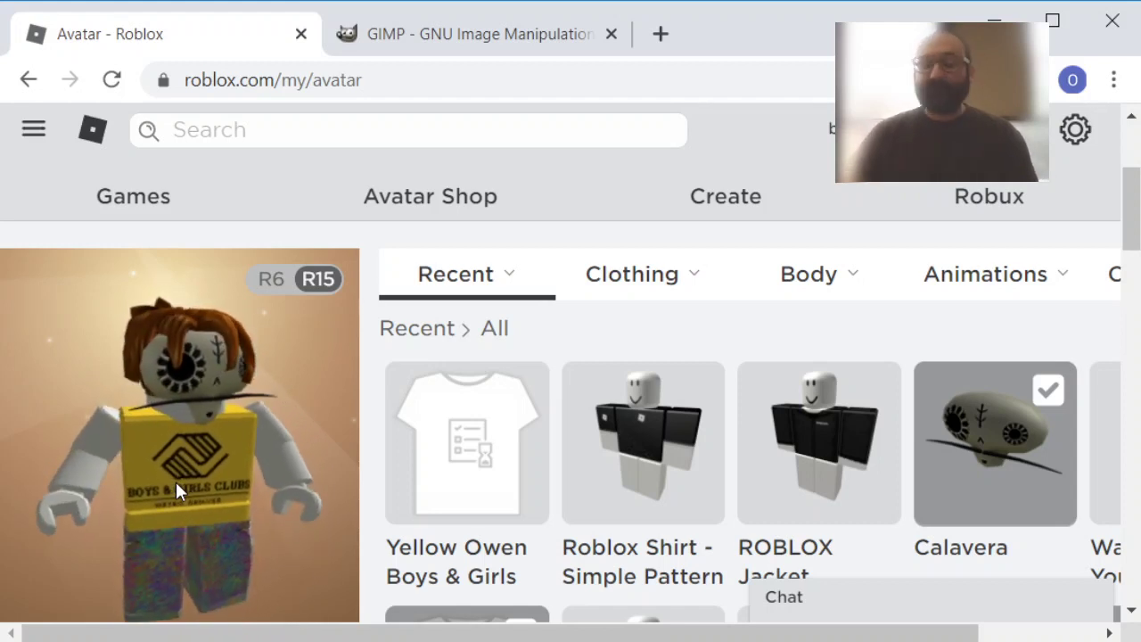
Browse the avatar's body scale and skin tone settings.
mouse_move(769, 295)
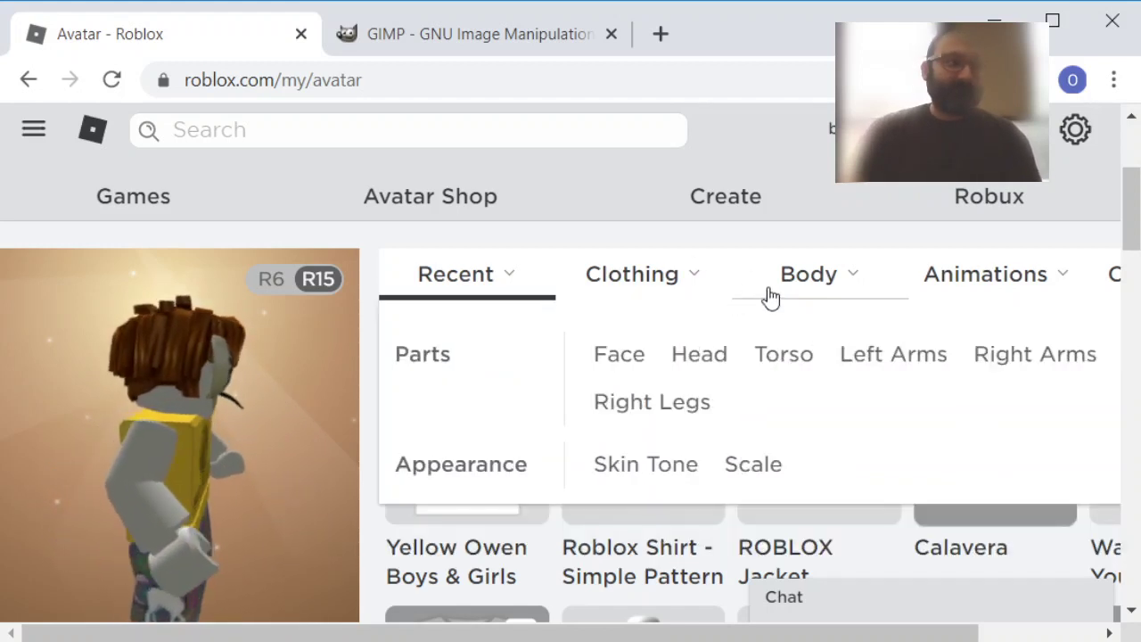
click(753, 465)
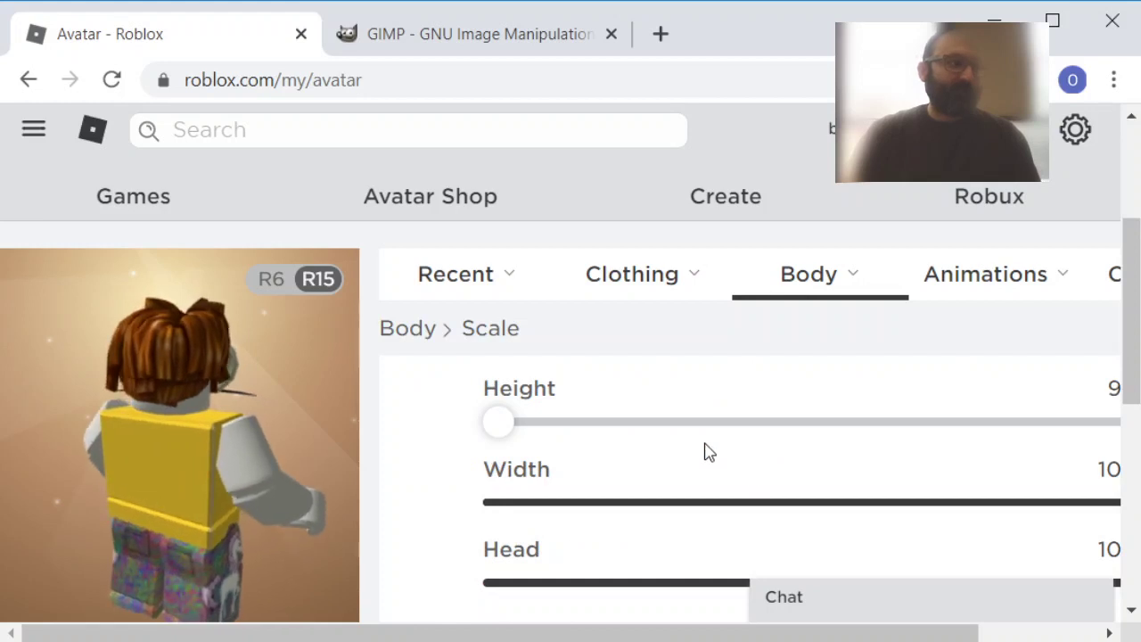
scroll(706, 453, down, 3)
scroll(707, 456, up, 3)
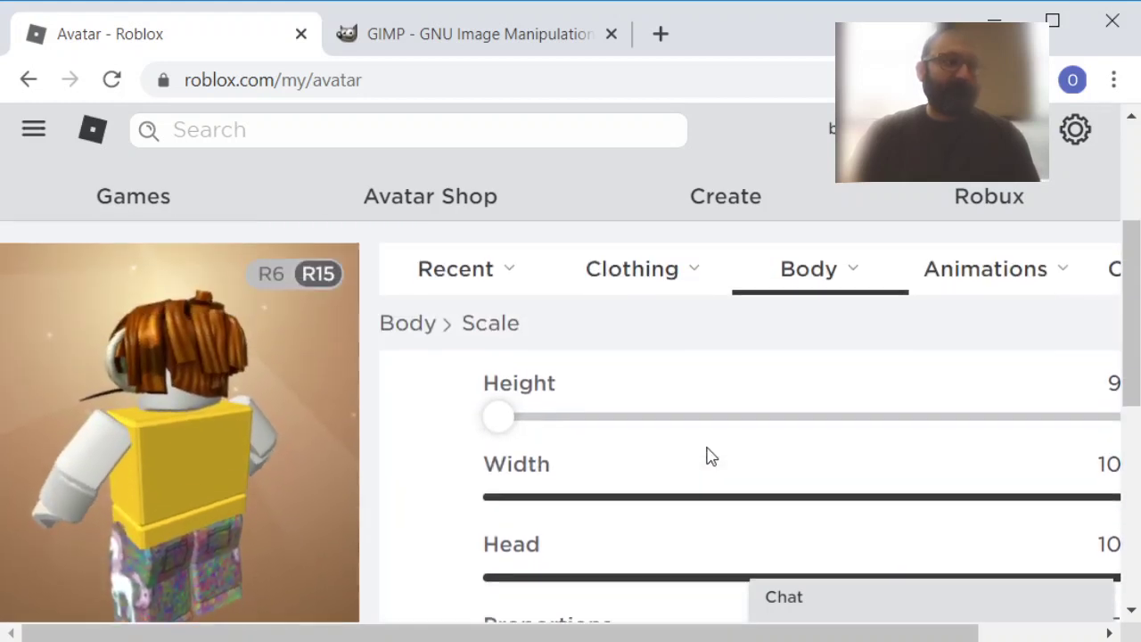
mouse_move(720, 287)
mouse_move(806, 285)
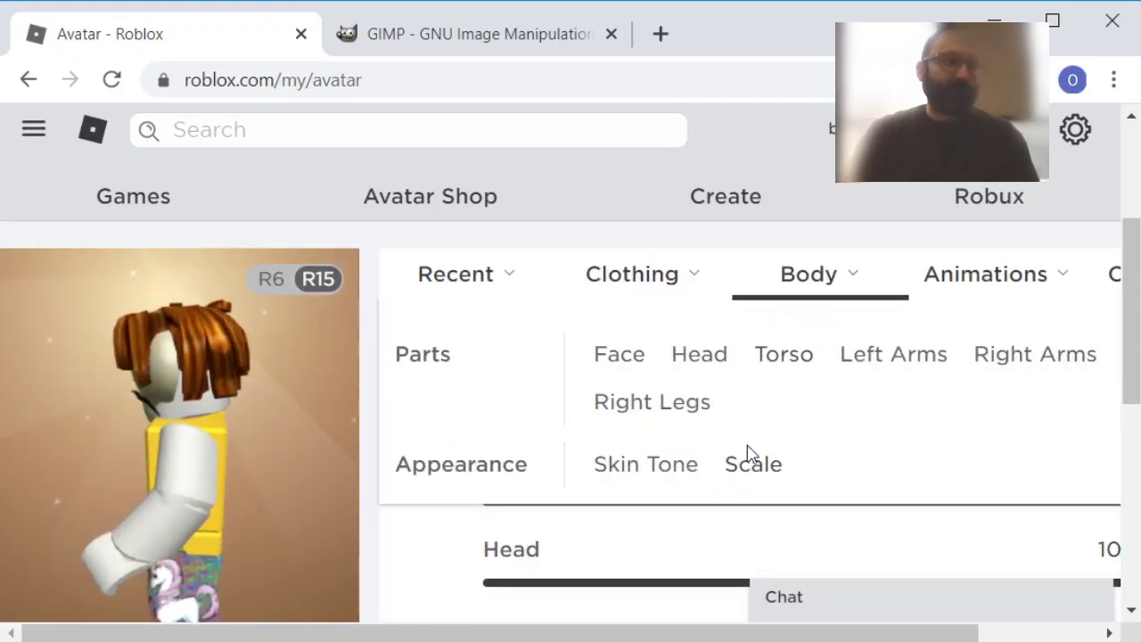
click(655, 470)
scroll(843, 458, down, 4)
scroll(846, 465, down, 3)
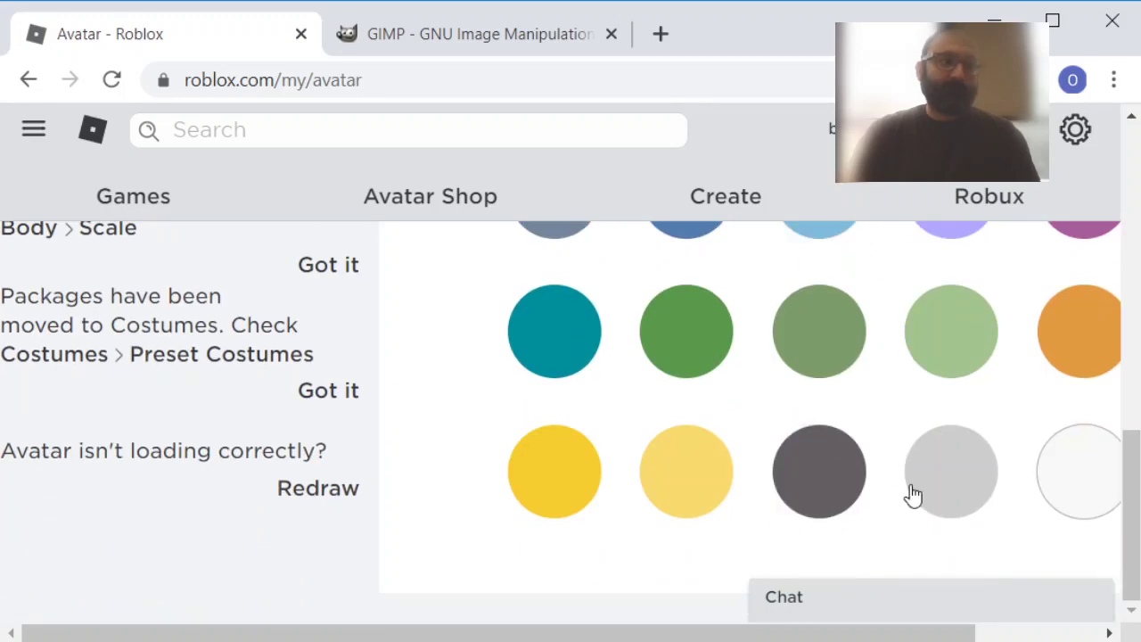
drag(667, 634, 829, 629)
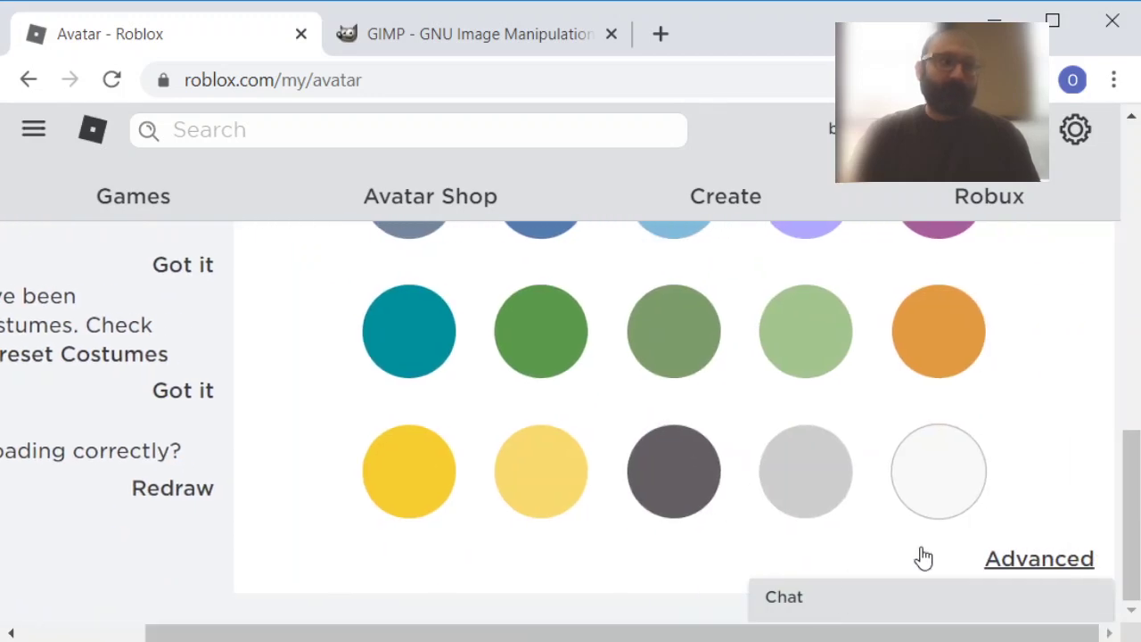
Set the avatar's torso to light blue in the advanced skin tone options.
click(1019, 562)
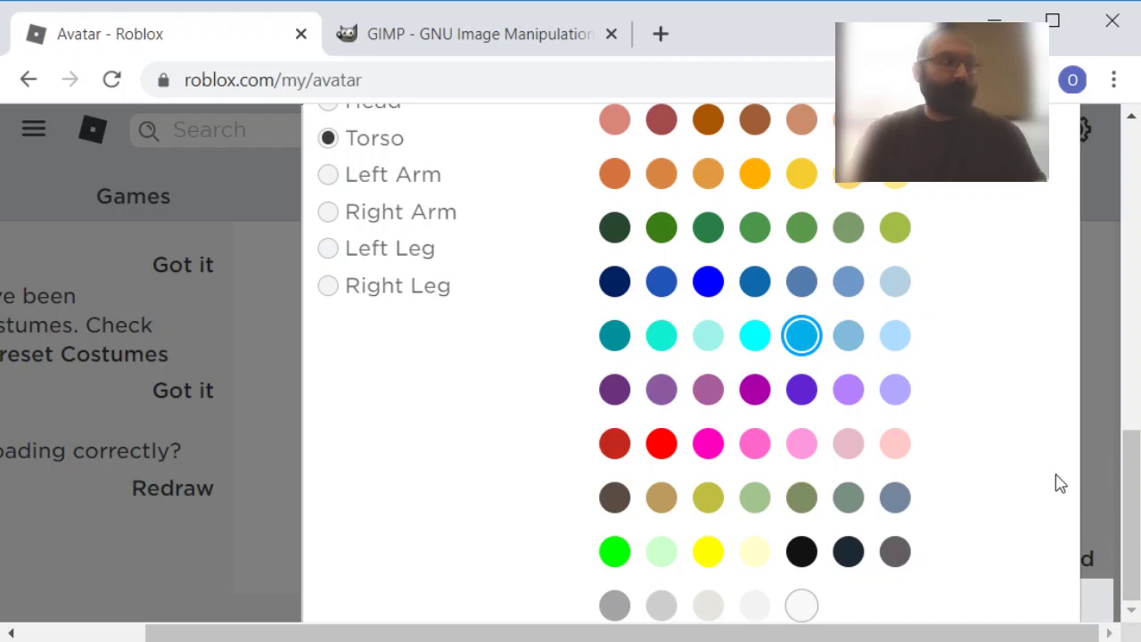
key(Escape)
scroll(624, 463, up, 8)
scroll(553, 553, down, 2)
scroll(497, 612, up, 2)
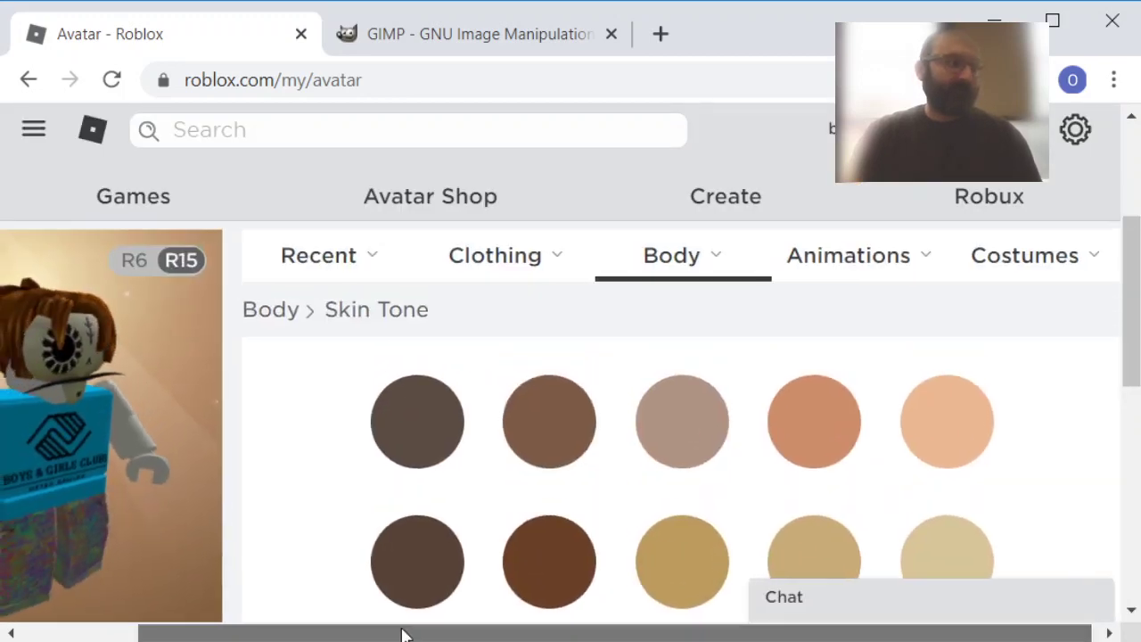
drag(402, 629, 318, 629)
Wear the Yellow Owen Boys & Girls Club T-shirt from Recent > All and view in 2D.
mouse_move(455, 270)
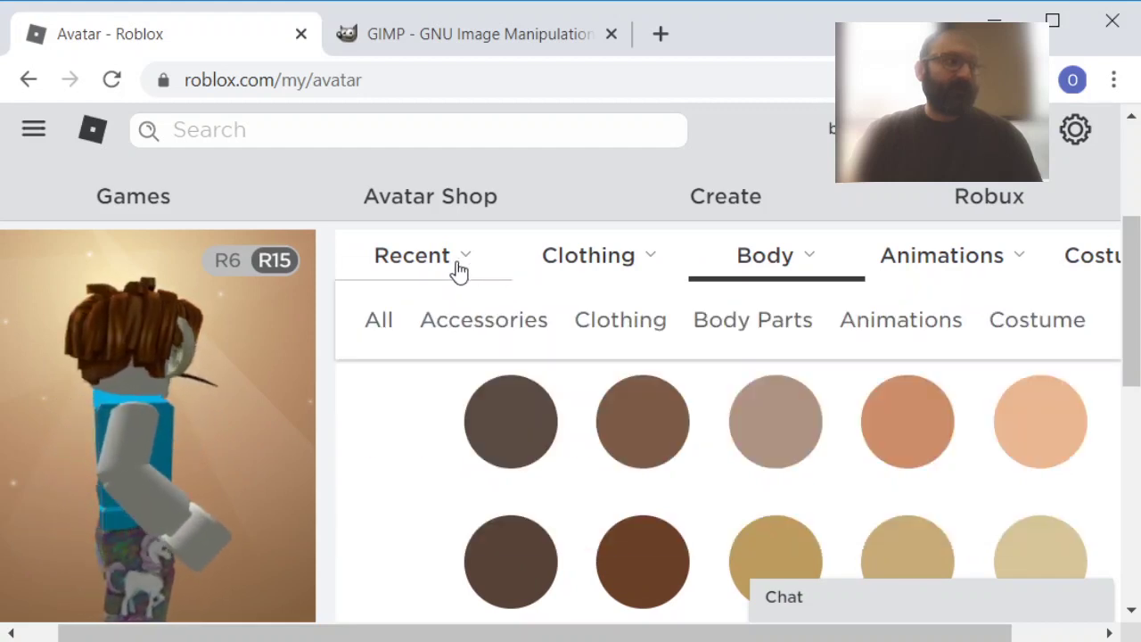
click(446, 273)
click(378, 320)
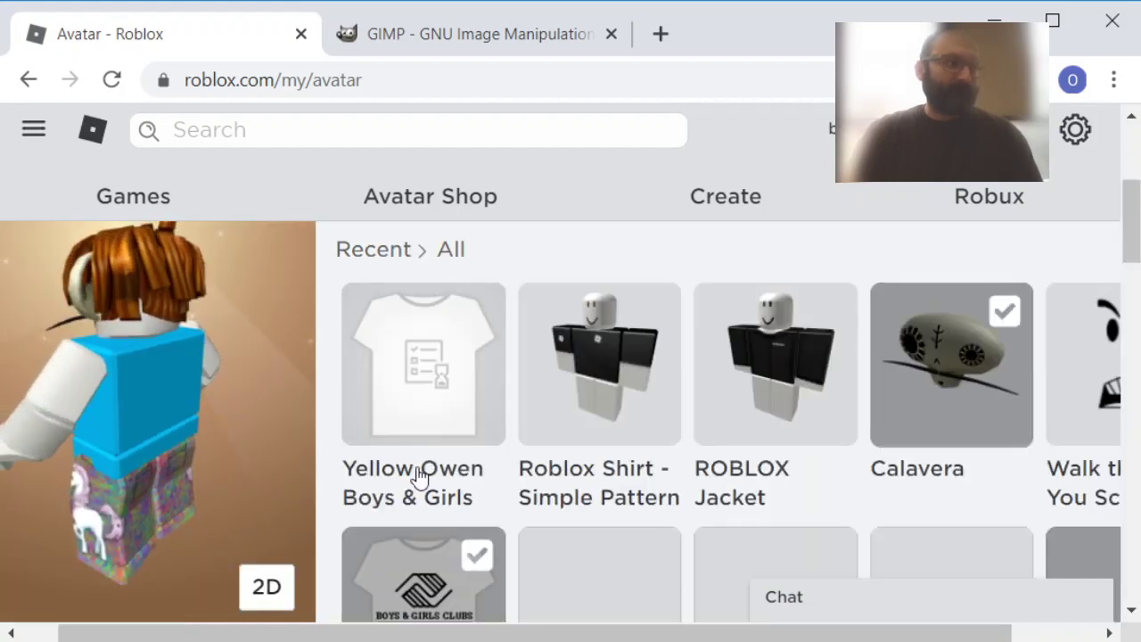
click(429, 376)
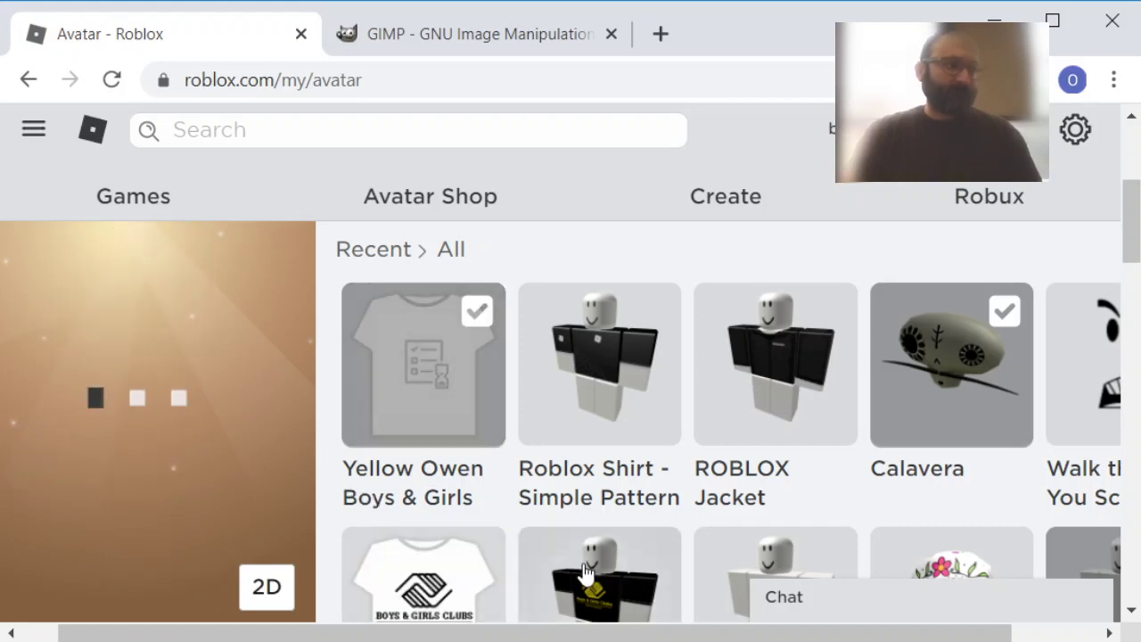
click(259, 585)
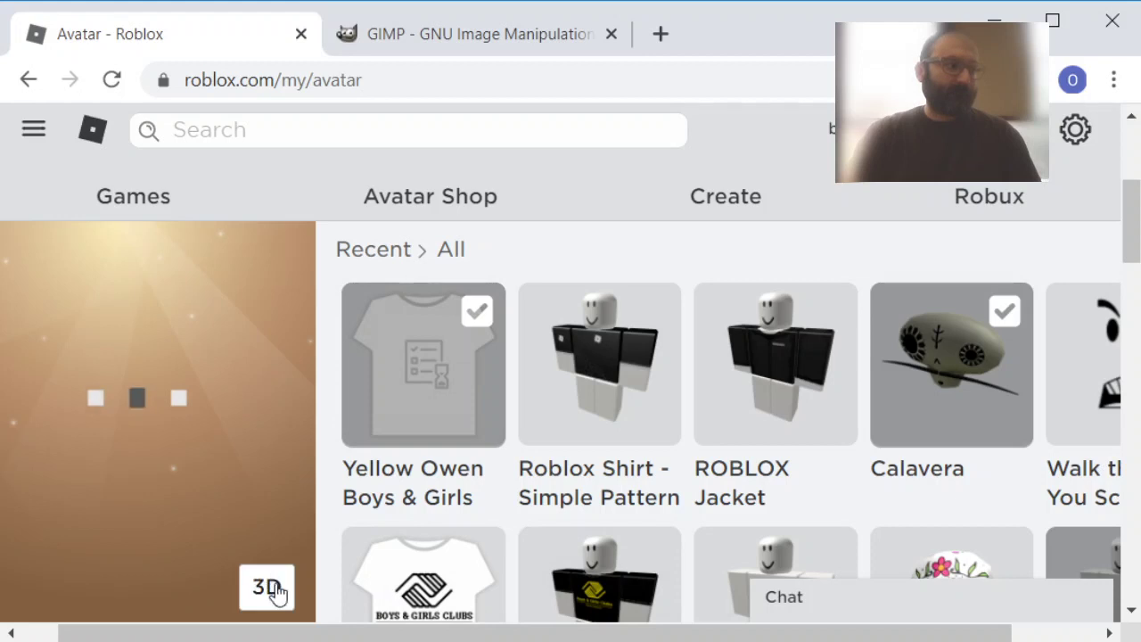